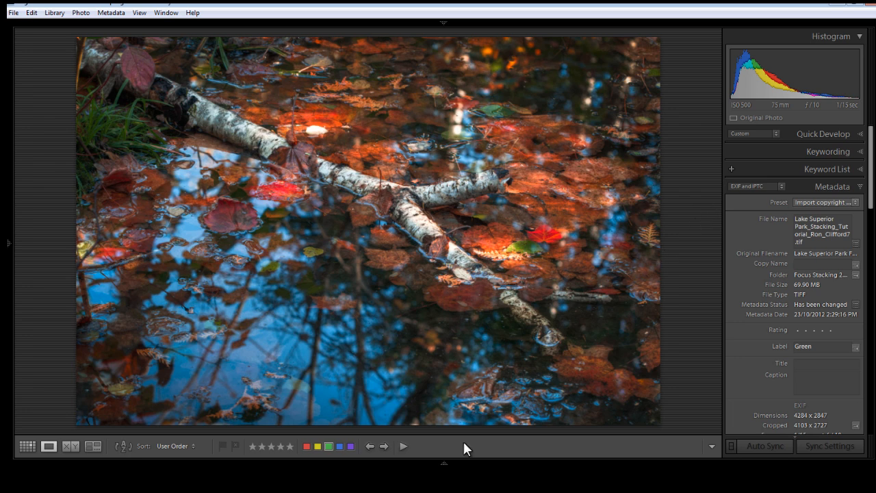
Show the filmstrip, select the first two differently focused pond photos, and open them together as layers in Photoshop.
left_click(444, 463)
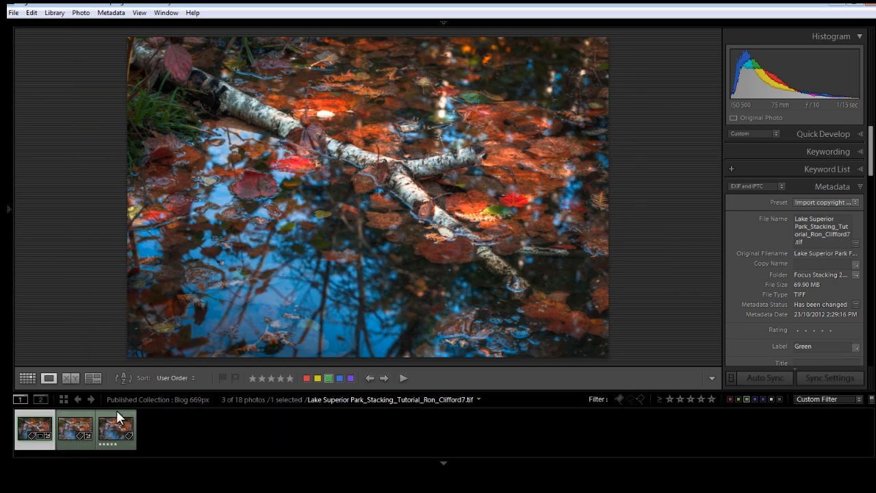
left_click(74, 426)
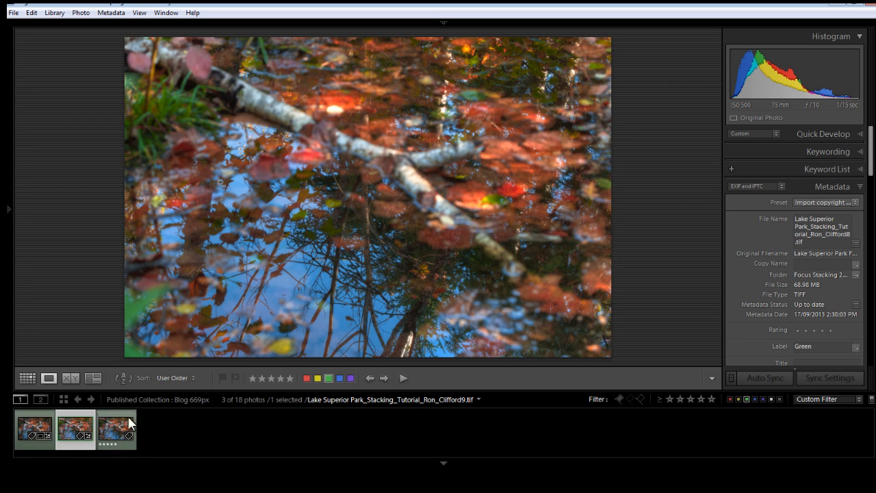
left_click(35, 426)
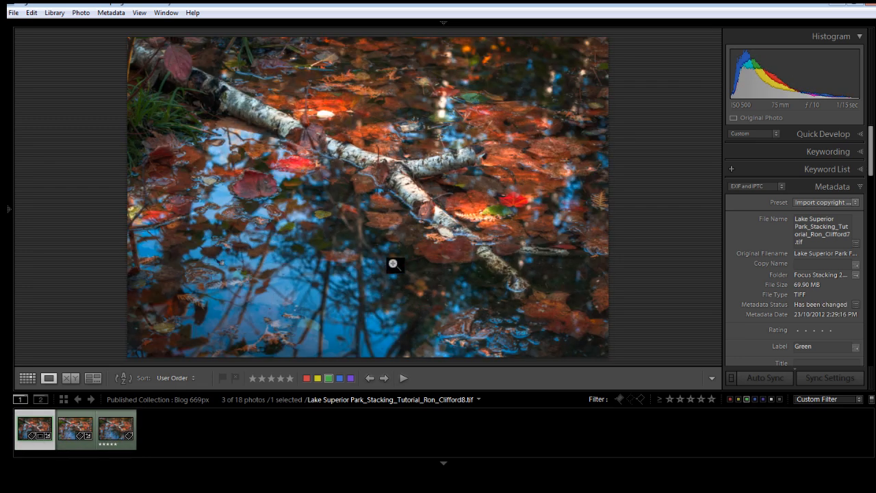
left_click(77, 427, "ctrl")
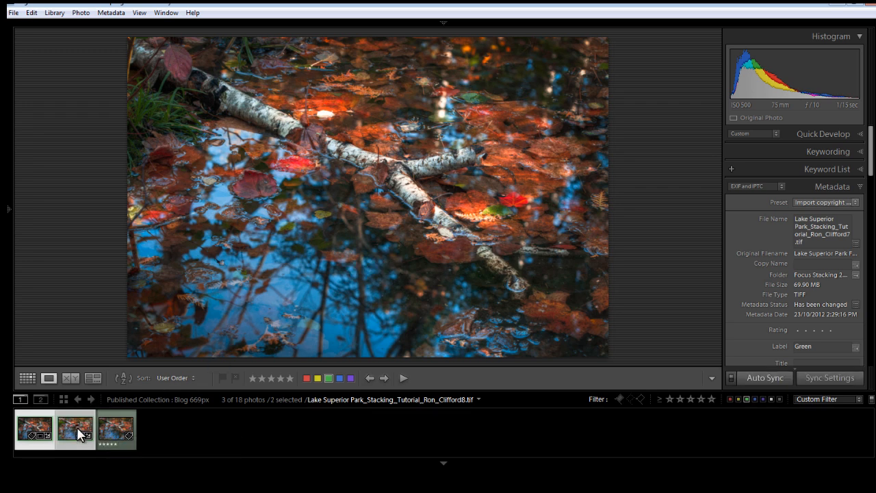
right_click(77, 428)
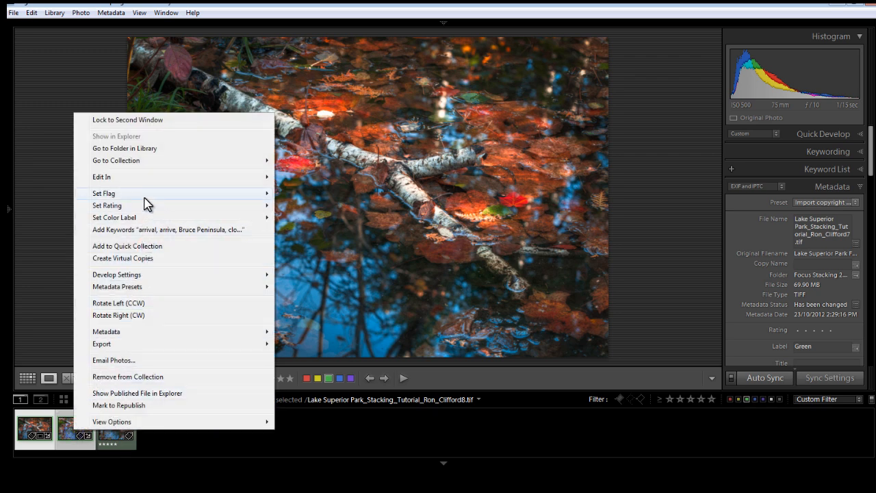
mouse_move(174, 179)
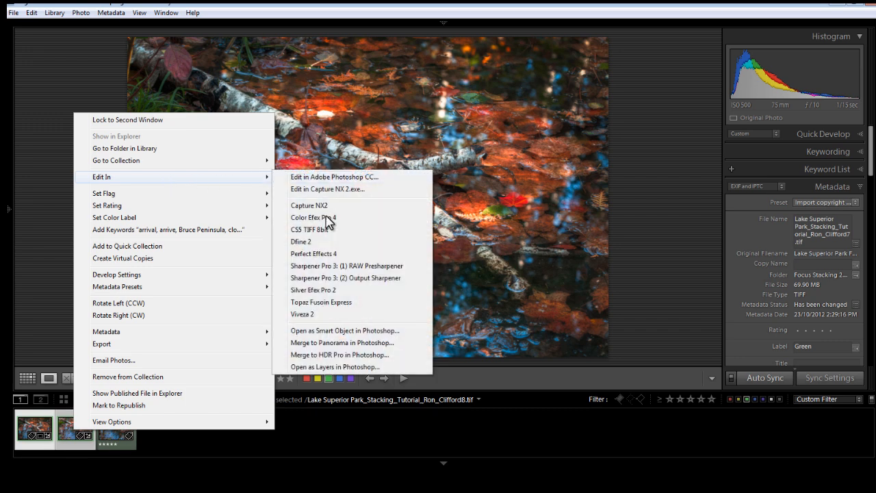
left_click(311, 367)
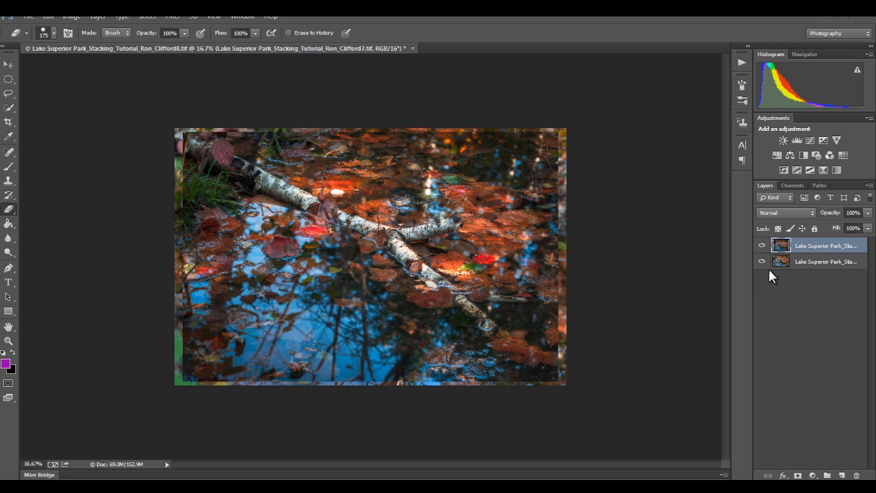
Toggle the lower layer's visibility off and on to check how the two photos overlap.
left_click(762, 261)
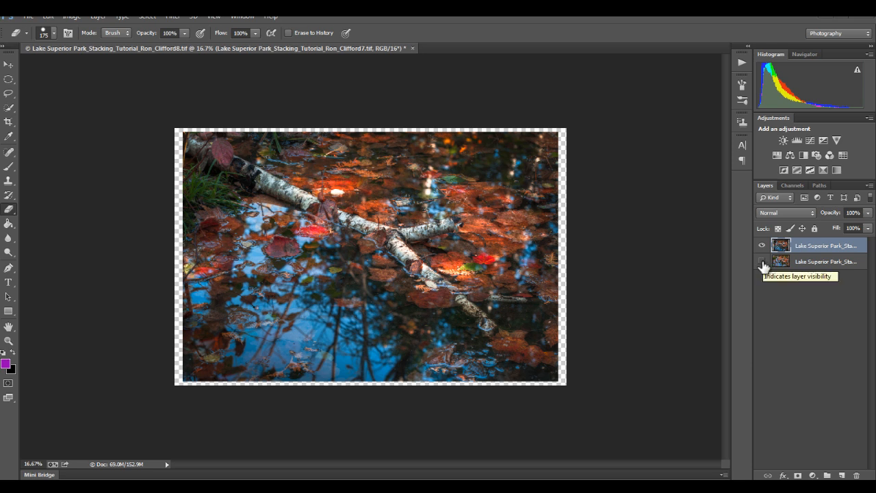
left_click(761, 261)
left_click(762, 261)
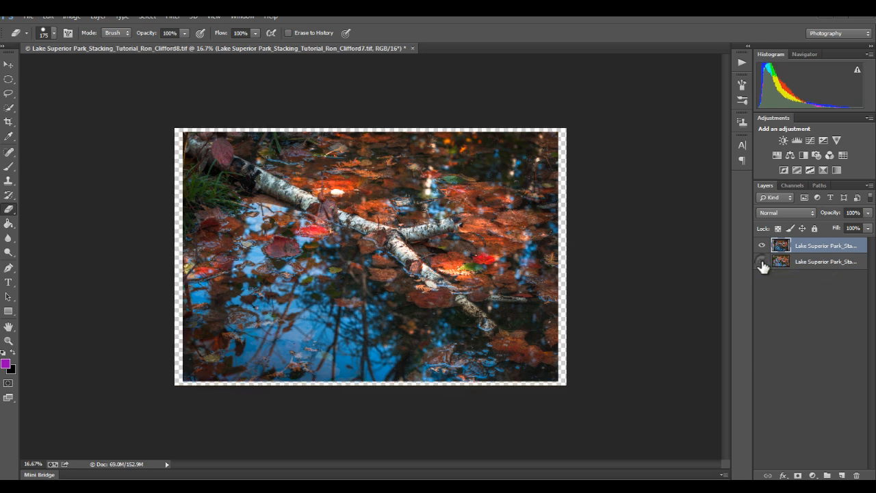
left_click(761, 261)
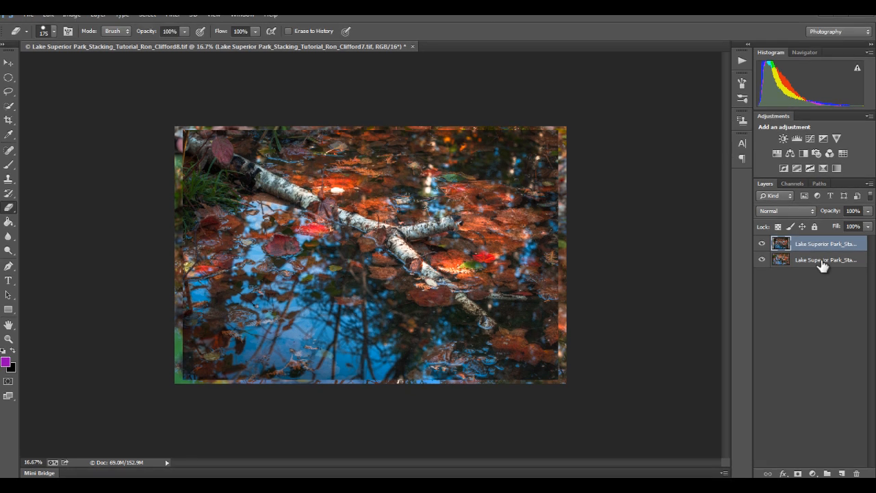
Select both photo layers and auto-align them with the Auto projection.
left_click(823, 263, "shift")
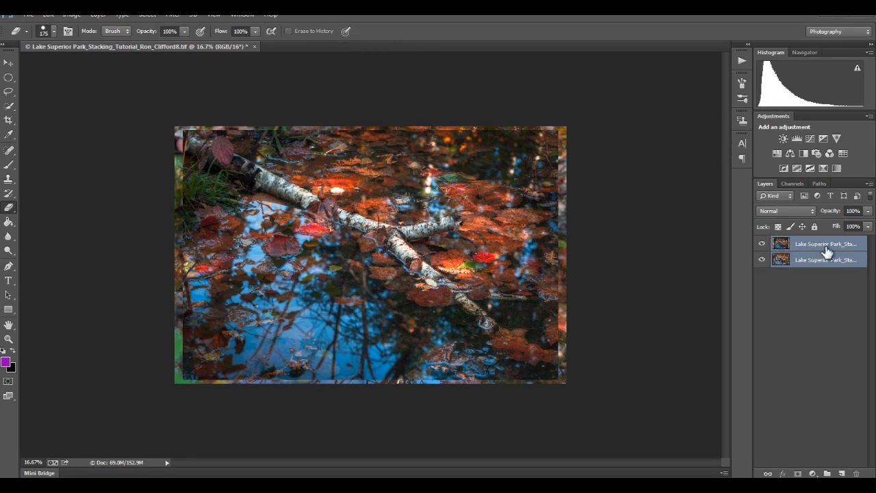
left_click(816, 263)
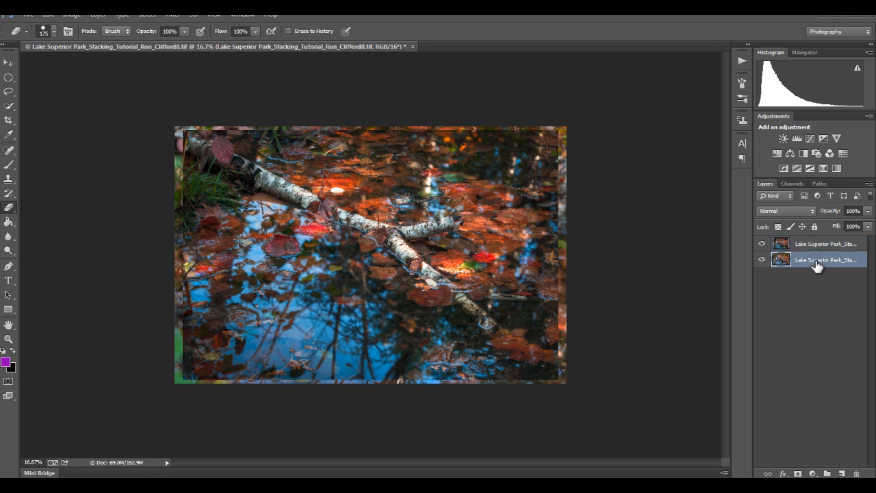
left_click(816, 247, "shift")
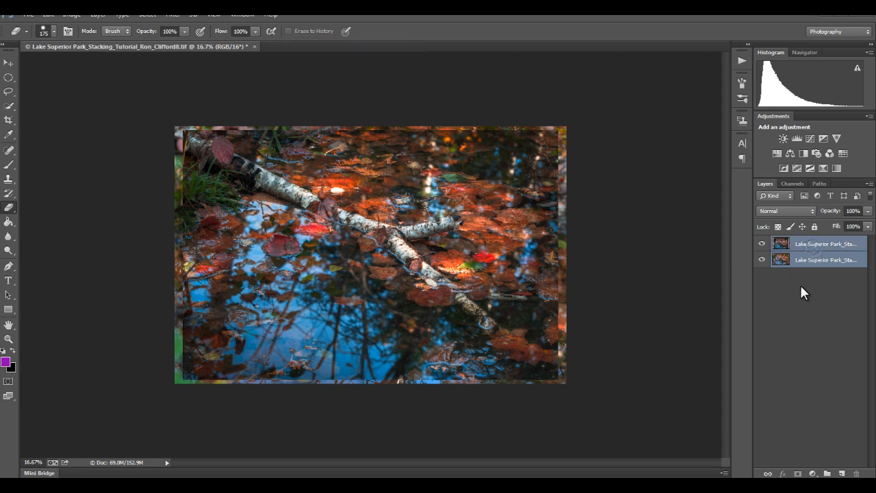
left_click(46, 14)
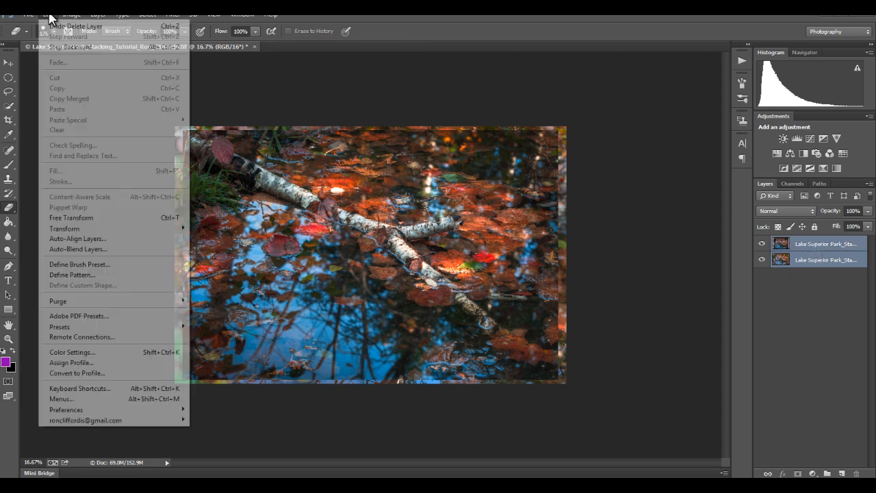
left_click(91, 240)
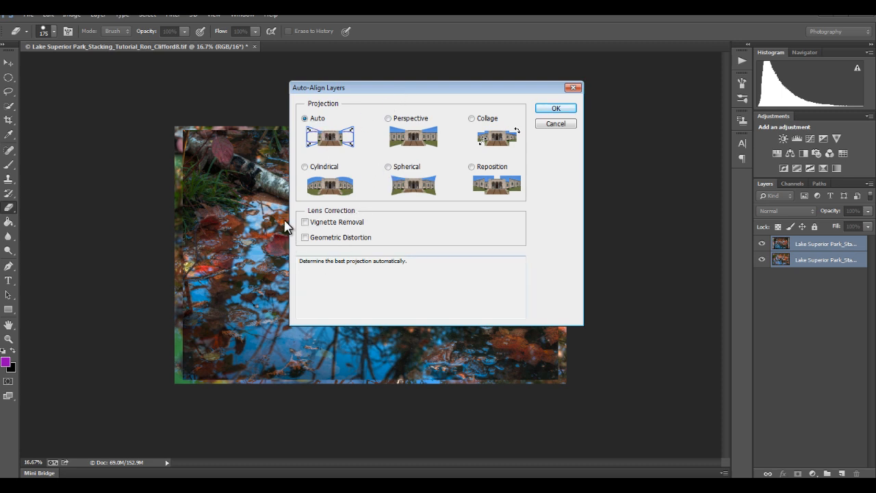
left_click(556, 110)
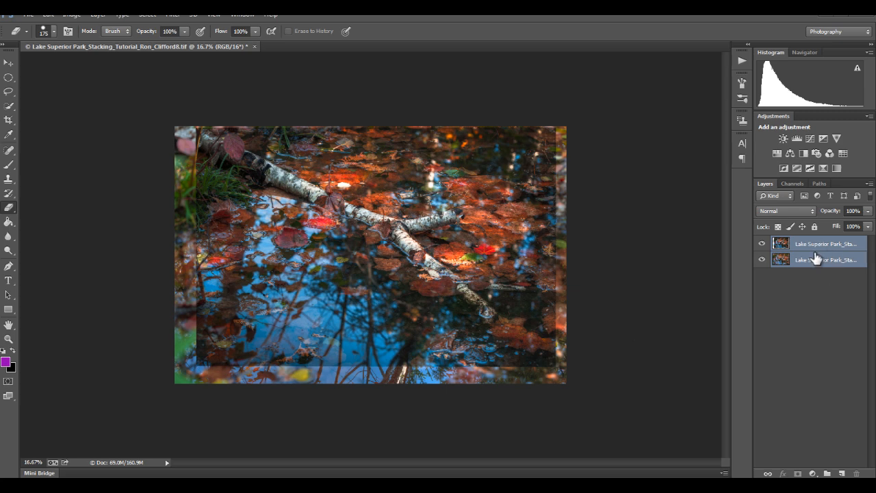
Toggle the visibility of each layer to examine the alignment of the two photos.
left_click(762, 244)
left_click(761, 244)
left_click(761, 260)
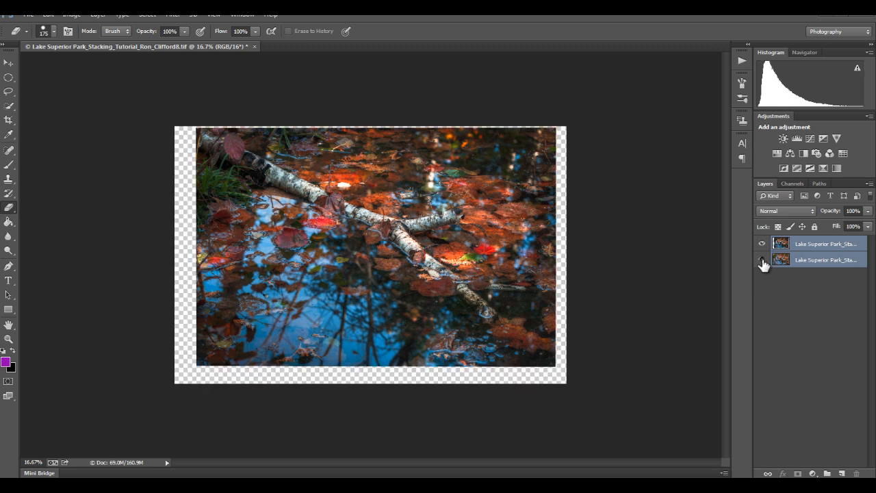
left_click(762, 260)
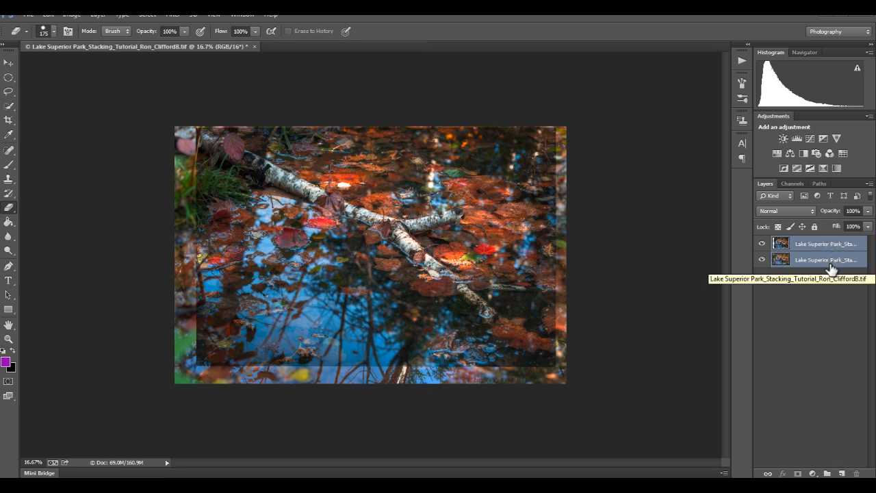
Auto-blend the two aligned layers using Stack Images with Seamless Tones and Colors enabled.
left_click(48, 17)
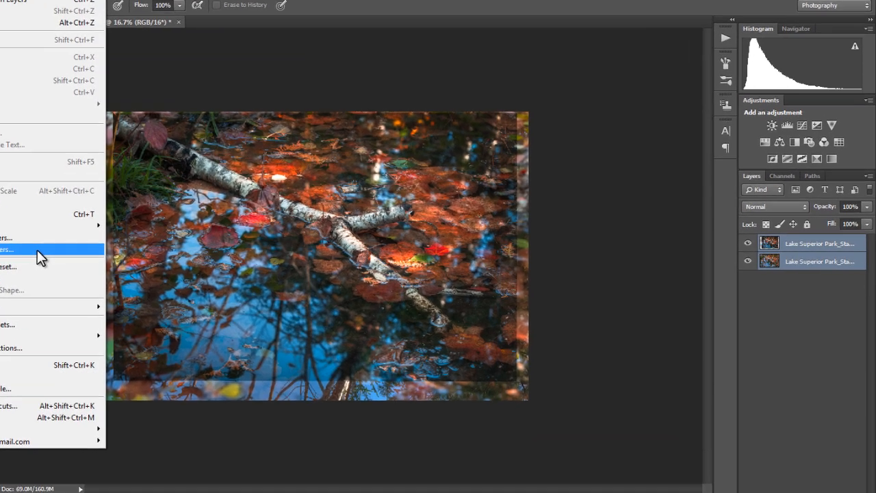
left_click(127, 250)
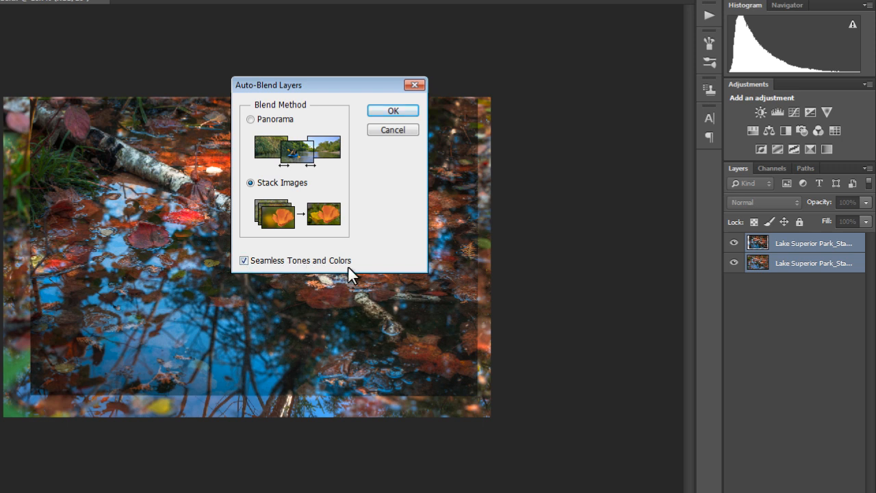
left_click_drag(323, 87, 478, 33)
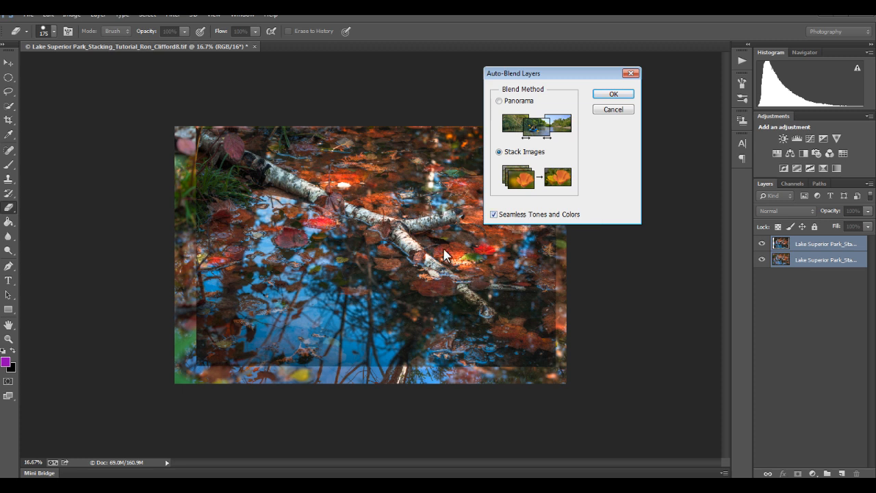
left_click(619, 96)
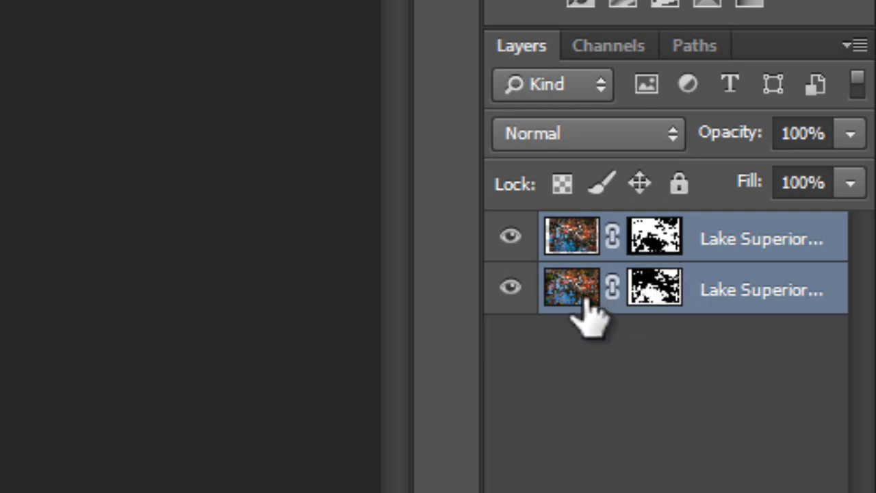
Hide and show each masked layer in turn, and examine the blended image at 25% zoom.
left_click(510, 236)
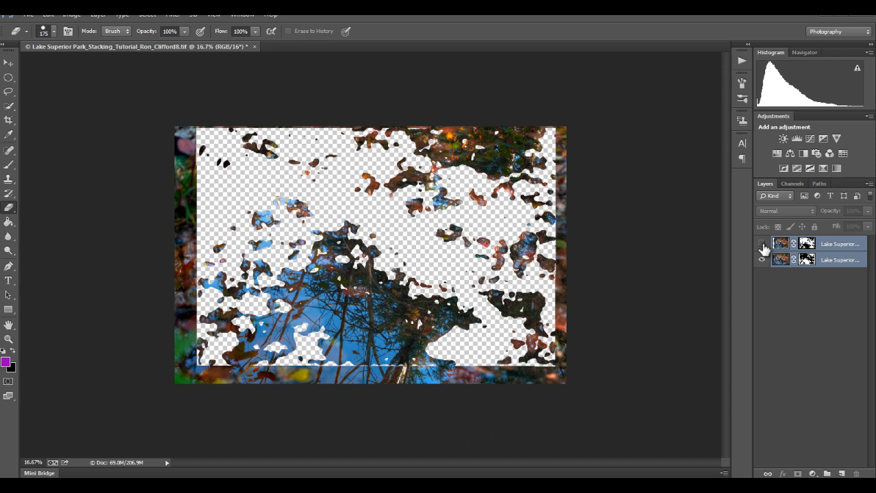
left_click(762, 244)
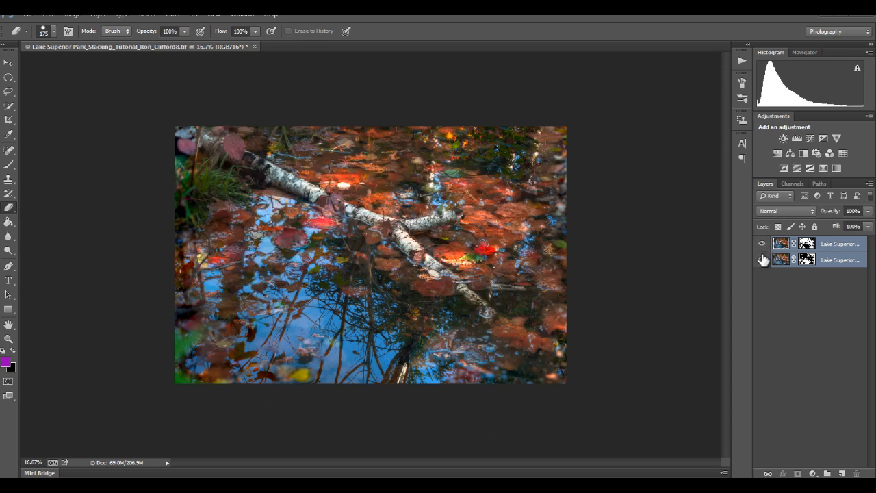
left_click(761, 259)
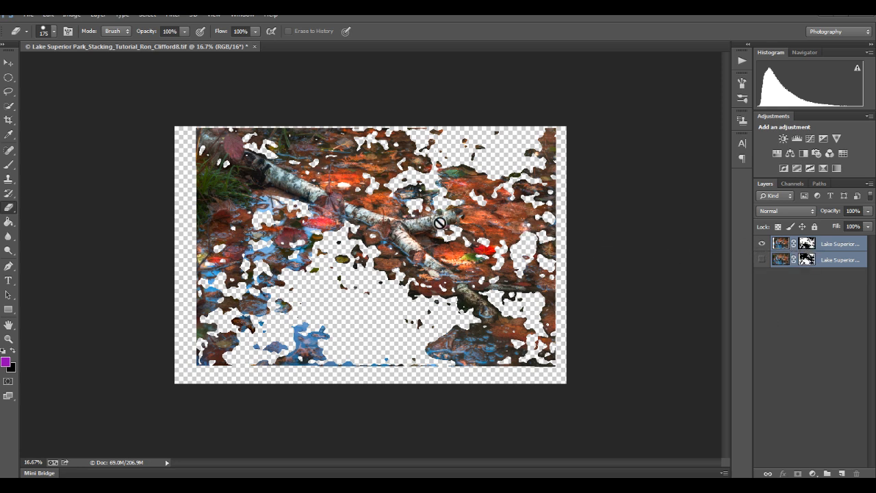
left_click(761, 260)
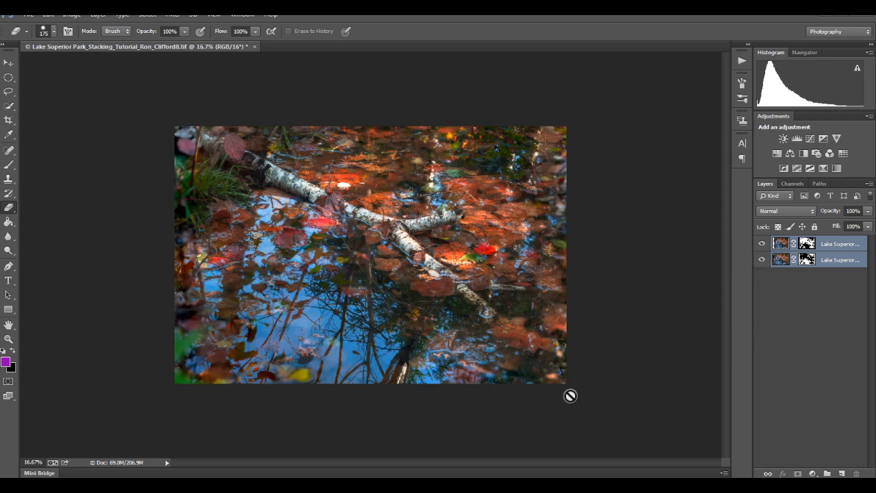
key("ctrl+plus")
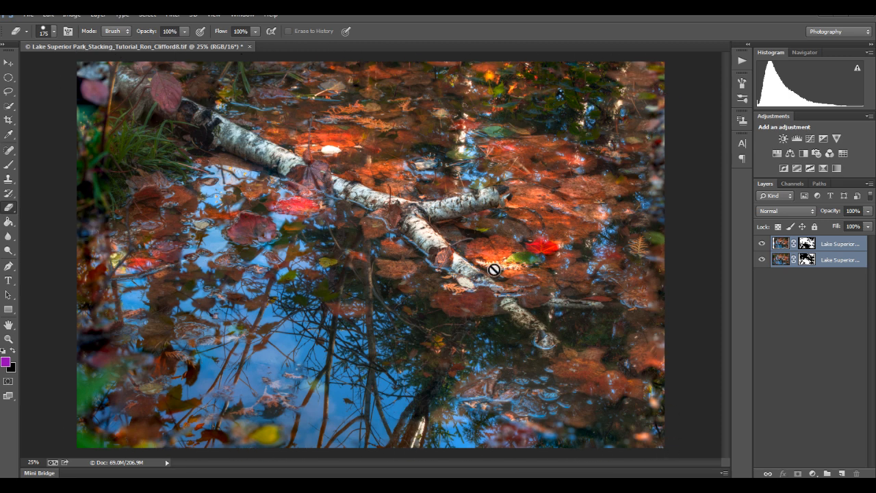
Flatten the blended layers into a single background, and close the document with its changes saved.
right_click(832, 261)
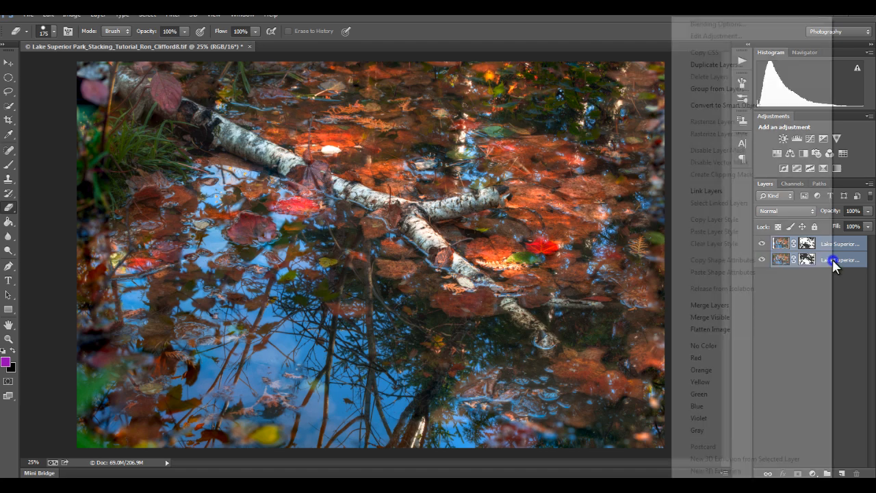
left_click(722, 330)
left_click(250, 46)
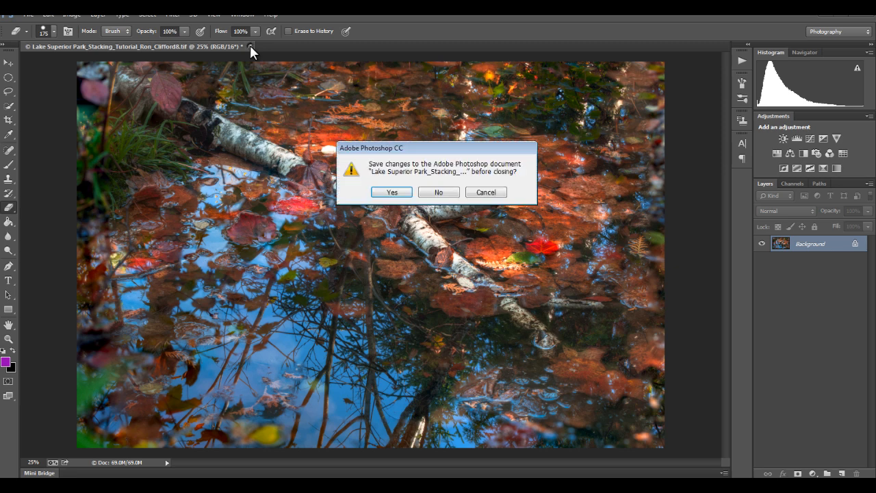
left_click(392, 192)
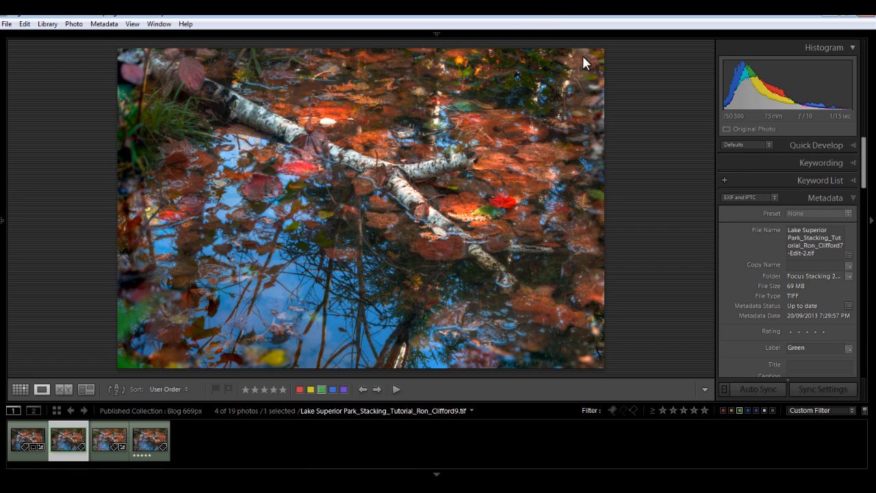
In Lightroom's Develop module, crop the blended photo slightly inward on all sides around its centre, keeping the As Shot aspect ratio.
key("d")
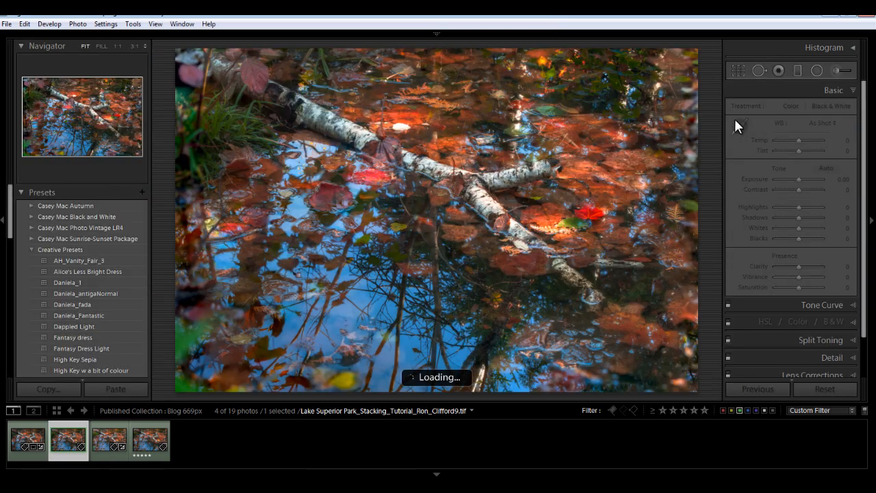
left_click(739, 70)
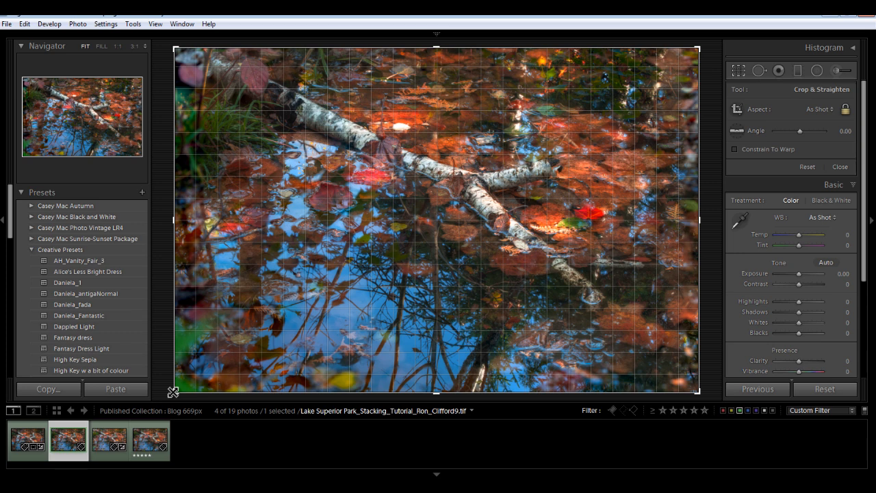
key("alt")
left_click_drag(173, 392, 187, 389)
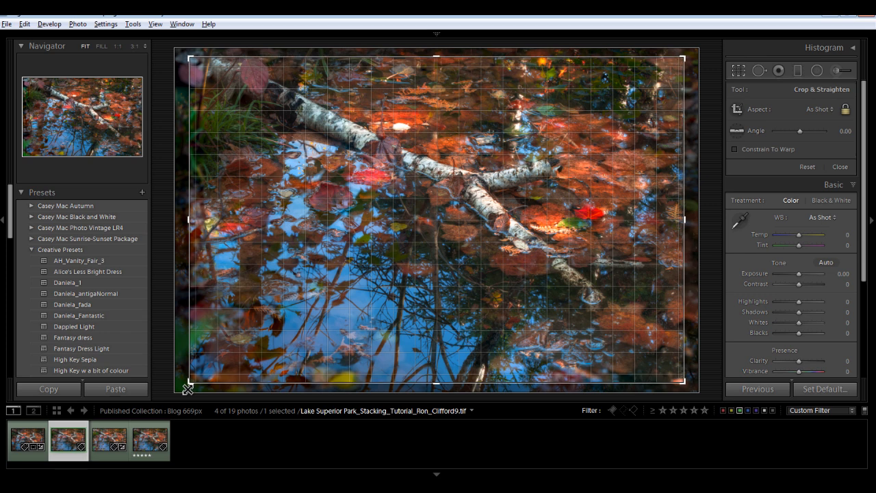
left_click_drag(187, 389, 187, 389)
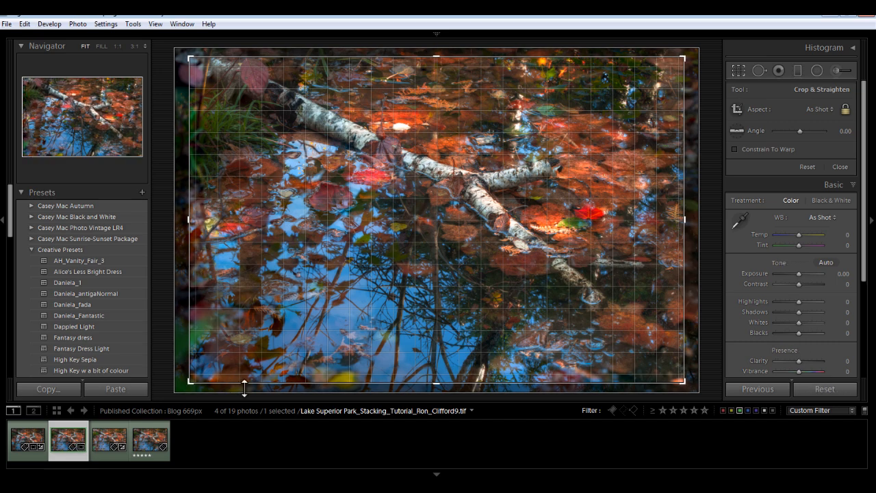
key("r")
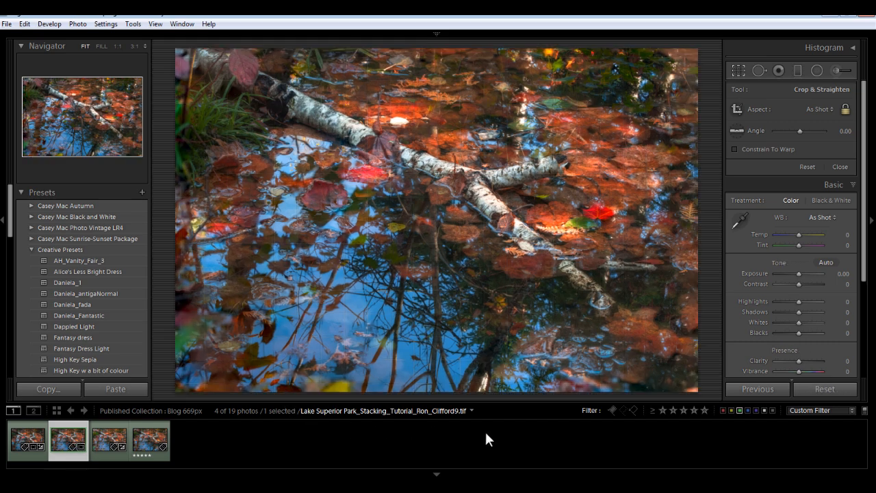